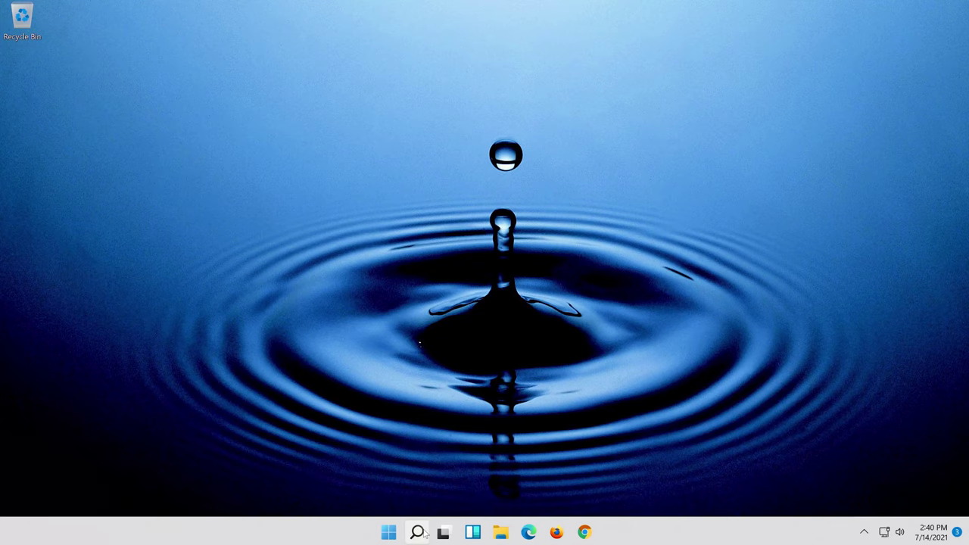
- Search the taskbar for 'device manager' and launch the Device Manager best match
{"action": "left_click", "coordinate": [417, 533]}
{"action": "type", "text": "d"}
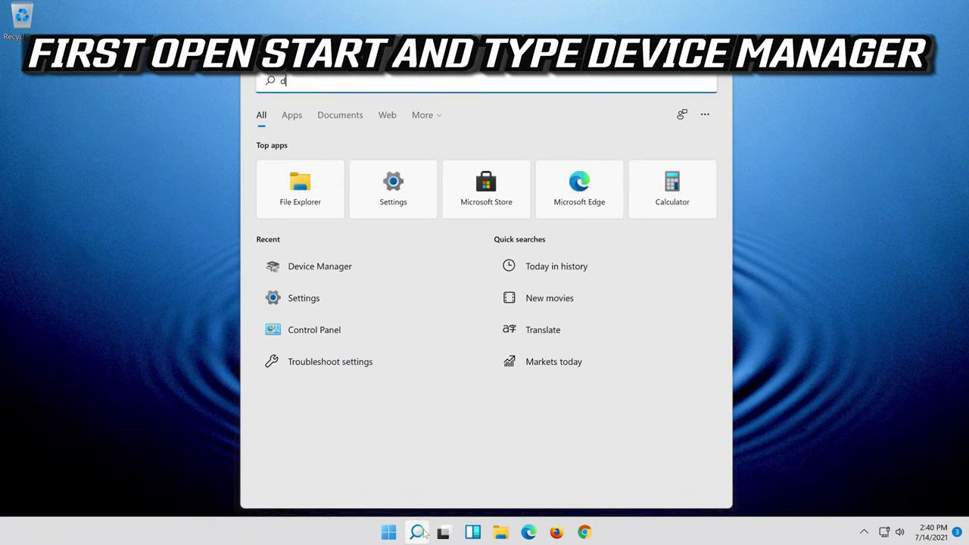
{"action": "type", "text": "evice "}
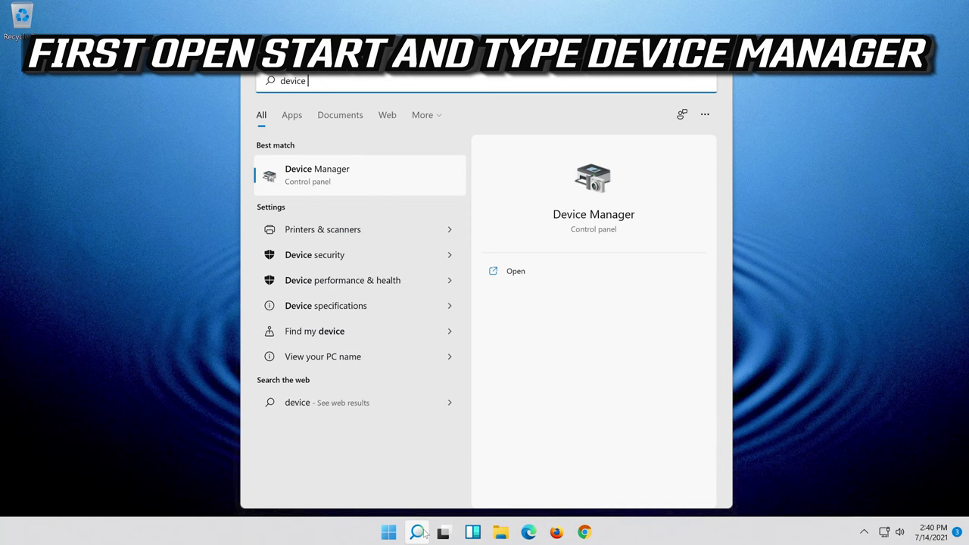
{"action": "type", "text": "manager"}
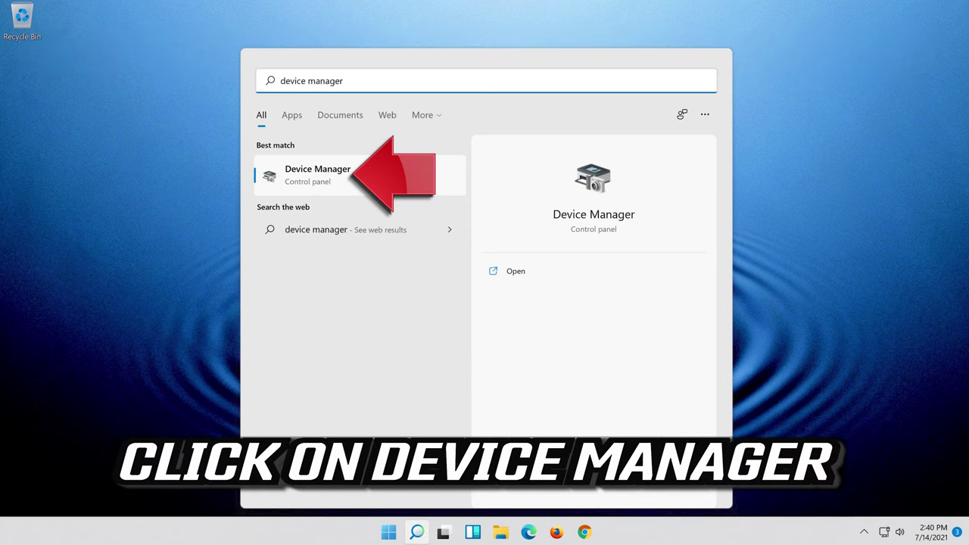
{"action": "left_click", "coordinate": [401, 178]}
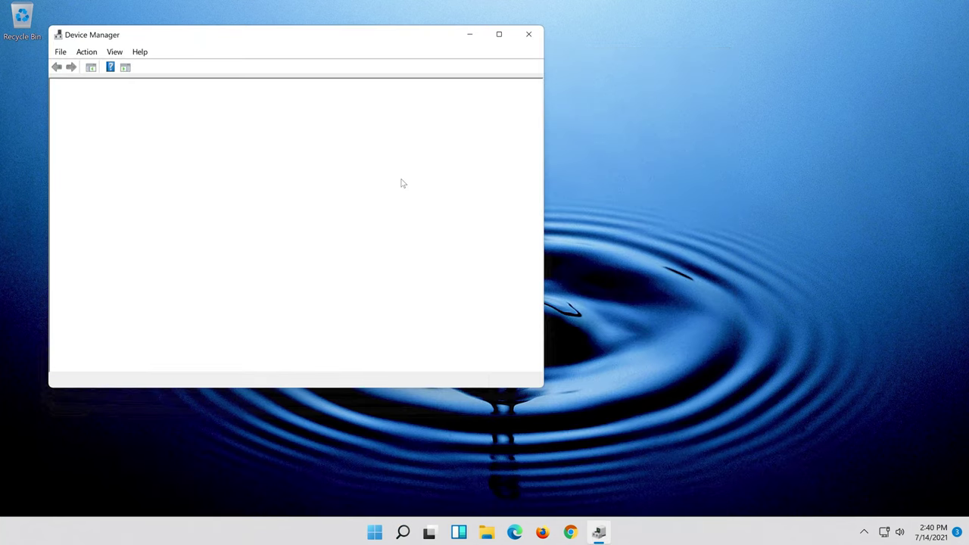
- Show the Driver tab of the High Definition Audio Device's Properties under Sound, video and game controllers
{"action": "left_click_drag", "start_coordinate": [318, 40], "coordinate": [554, 52]}
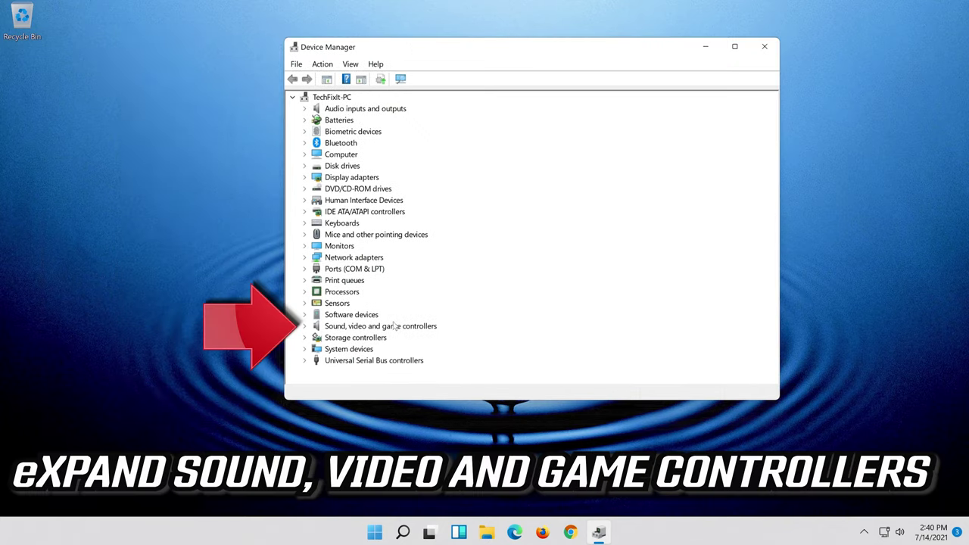
{"action": "left_click", "coordinate": [304, 326]}
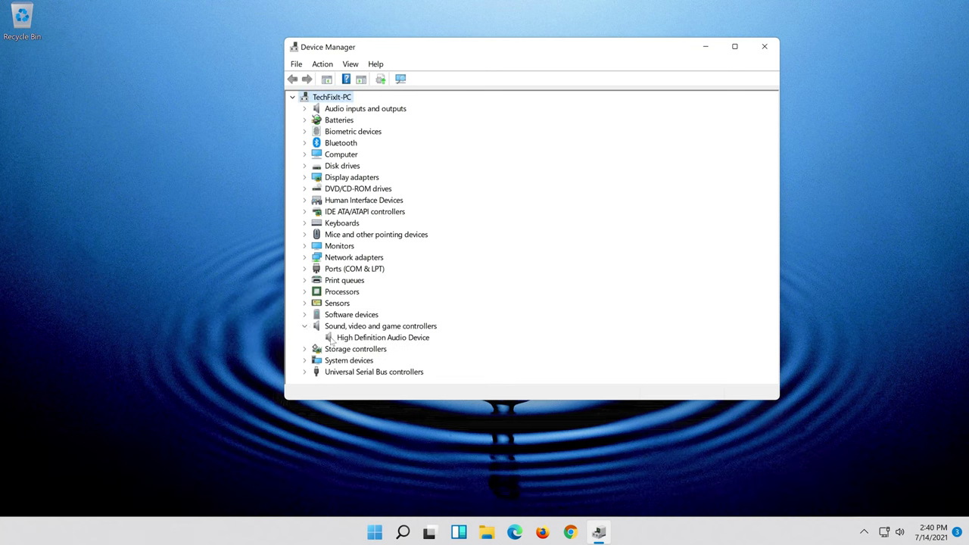
{"action": "left_click", "coordinate": [362, 339]}
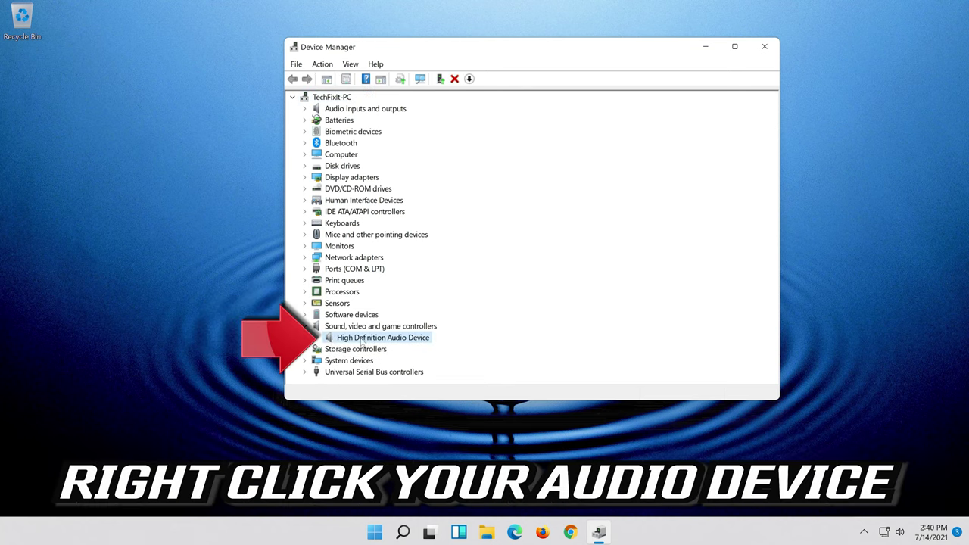
{"action": "right_click", "coordinate": [404, 342]}
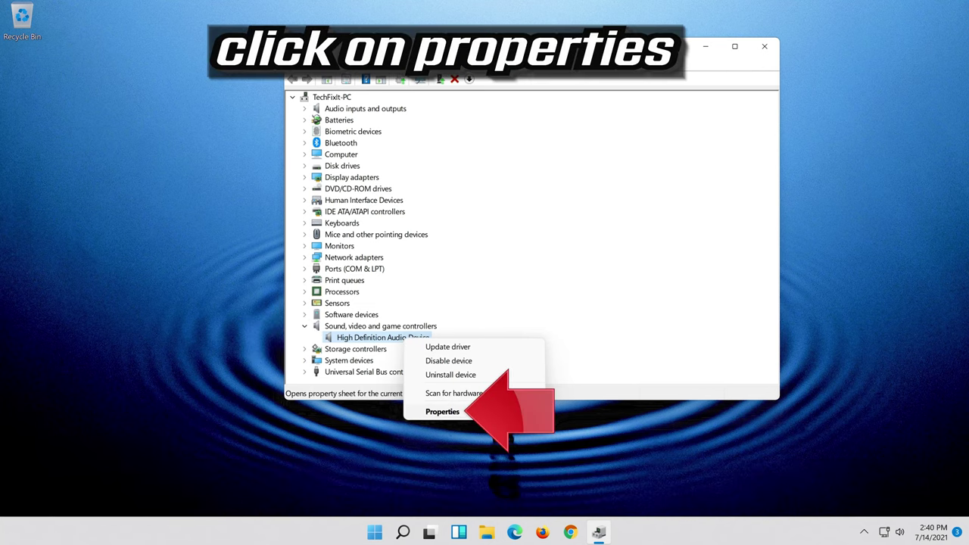
{"action": "left_click", "coordinate": [470, 412]}
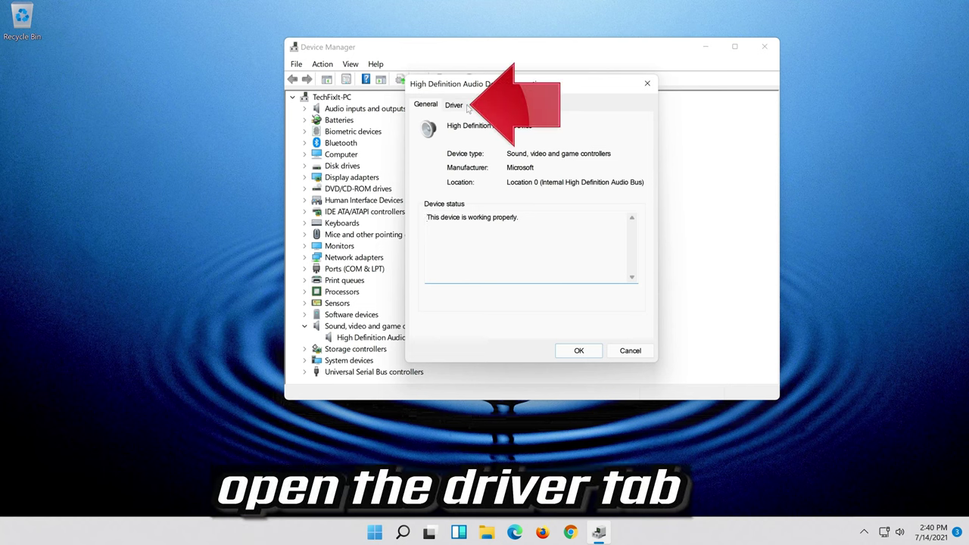
{"action": "left_click", "coordinate": [457, 107]}
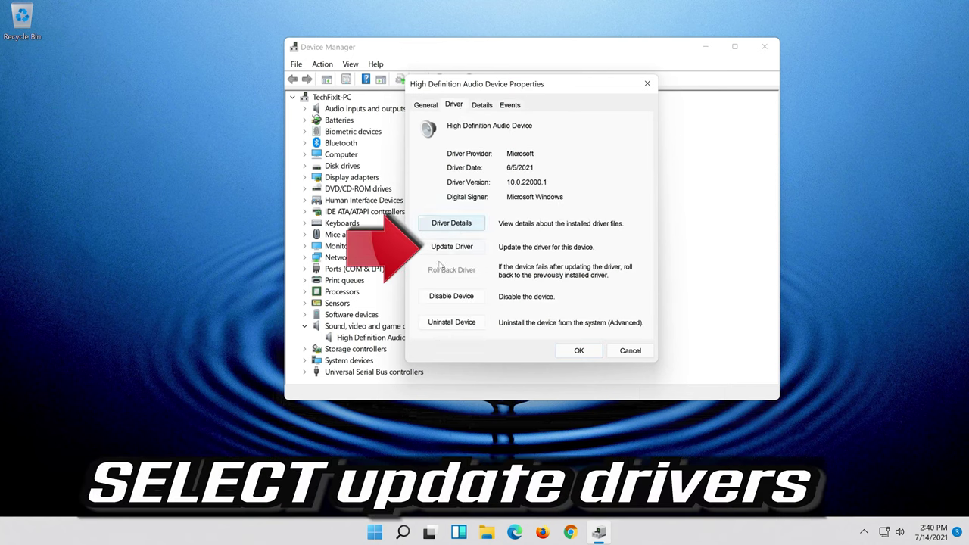
- Let Update Driver search automatically, then go to Windows Update once best drivers are reported installed
{"action": "left_click", "coordinate": [453, 247]}
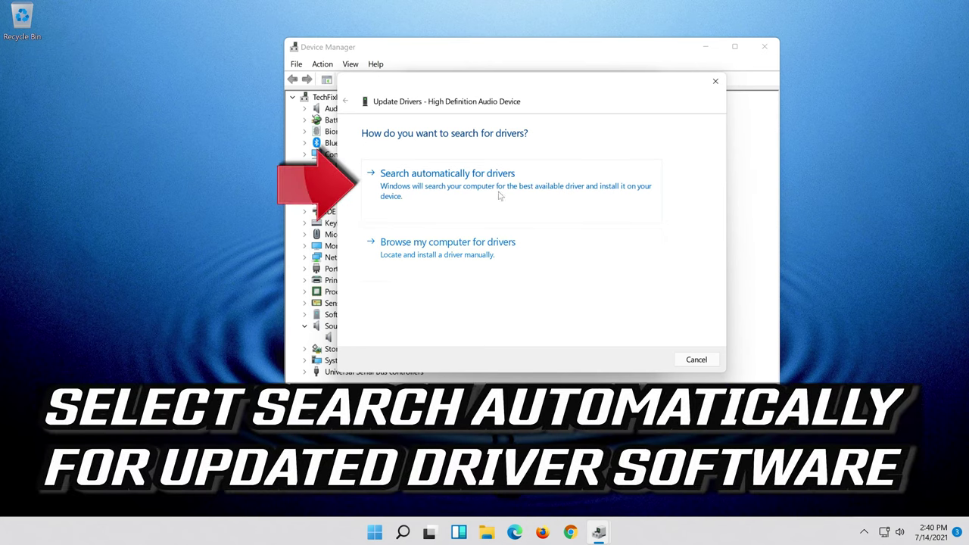
{"action": "left_click", "coordinate": [530, 195]}
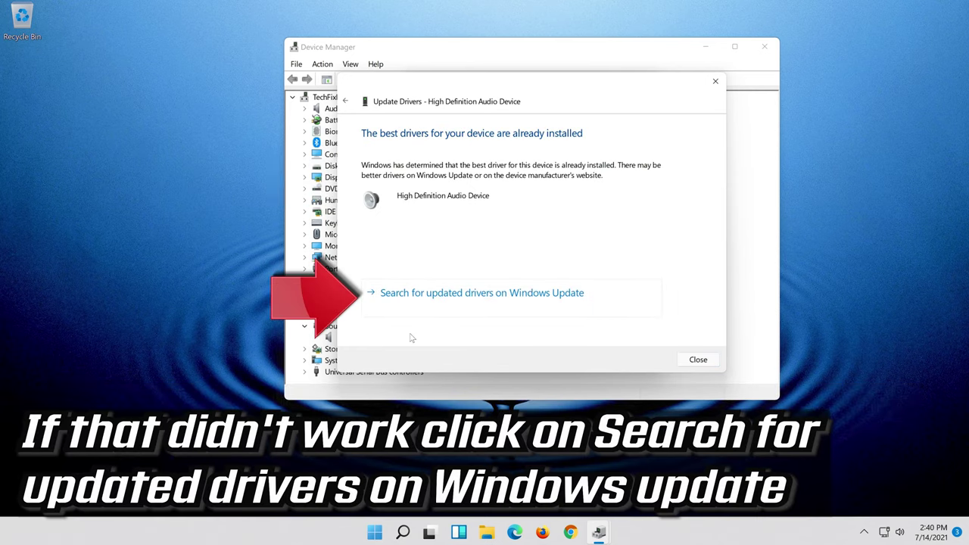
{"action": "left_click", "coordinate": [519, 307]}
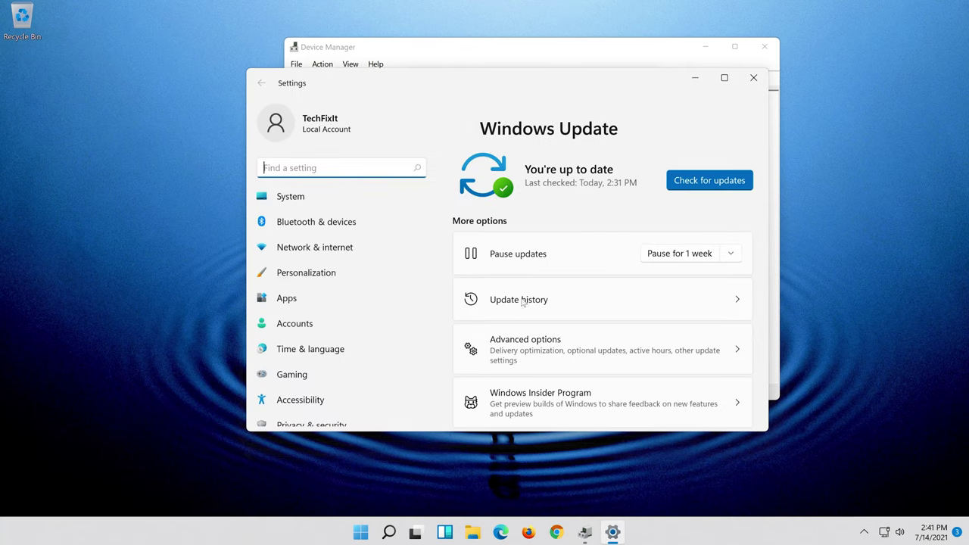
- Run Check for updates on the Windows Update settings page
{"action": "left_click", "coordinate": [704, 181]}
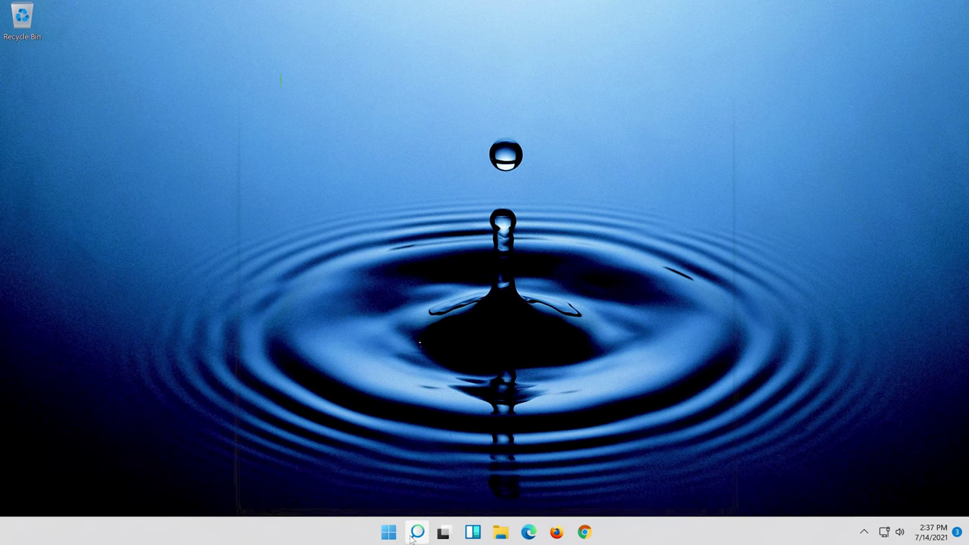
- Search the taskbar for 'device manager' again and launch Device Manager from the results
{"action": "left_click", "coordinate": [416, 533]}
{"action": "type", "text": "dev"}
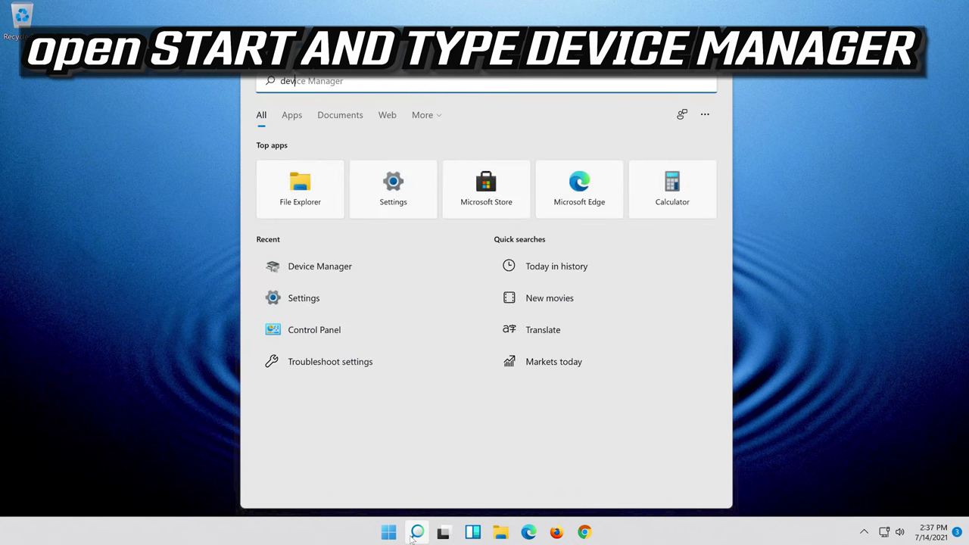
{"action": "type", "text": "ice manager"}
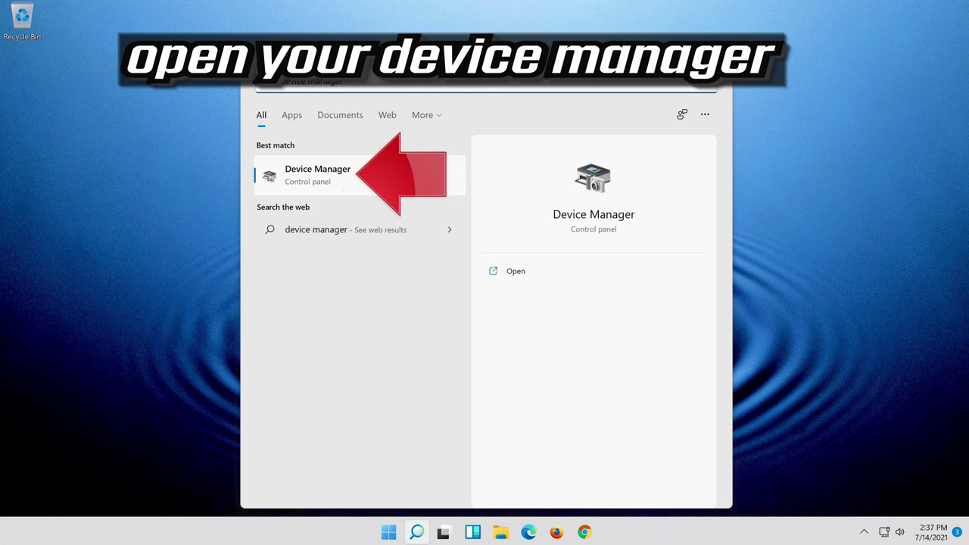
{"action": "left_click", "coordinate": [362, 186]}
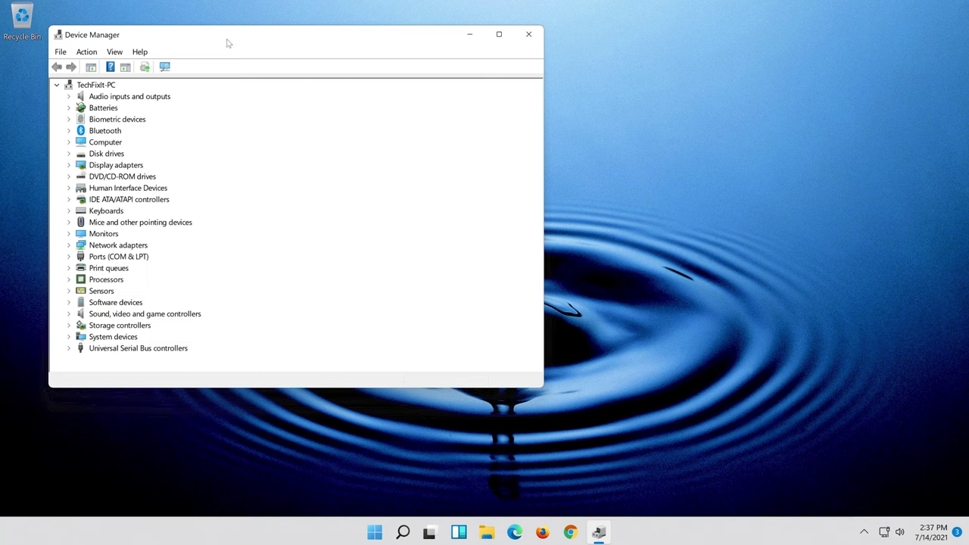
- Open the High Definition Audio Device's Properties Driver tab and launch the Update Drivers wizard
{"action": "left_click_drag", "start_coordinate": [225, 40], "coordinate": [475, 77]}
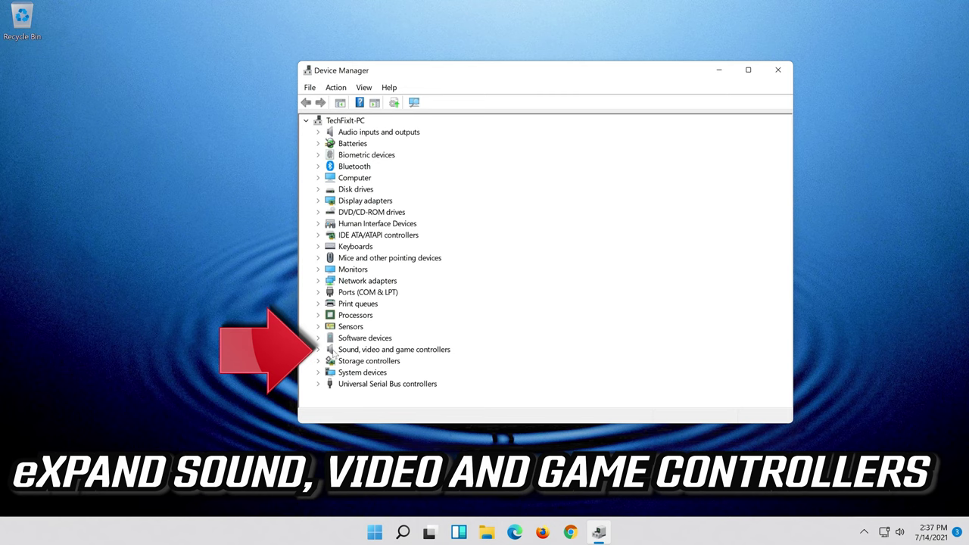
{"action": "left_click", "coordinate": [318, 351]}
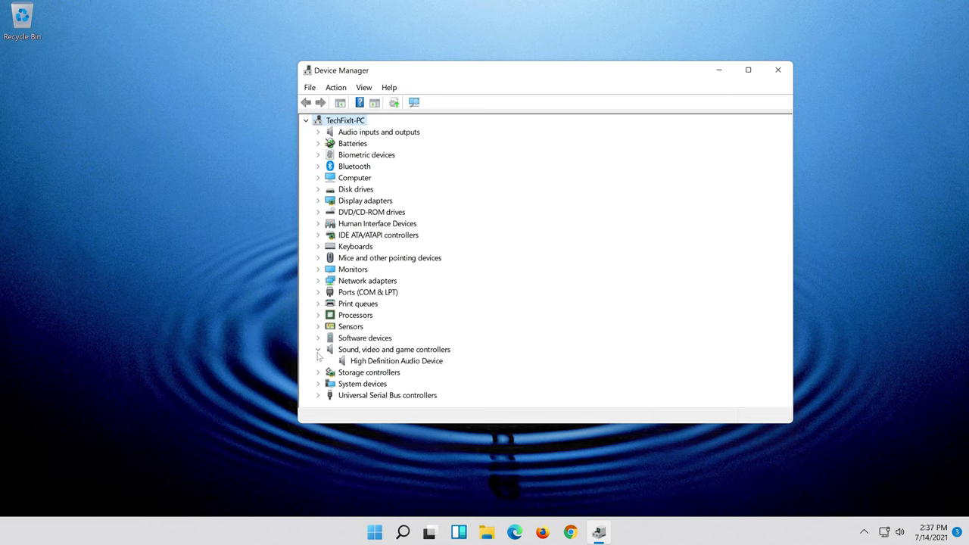
{"action": "left_click", "coordinate": [360, 363]}
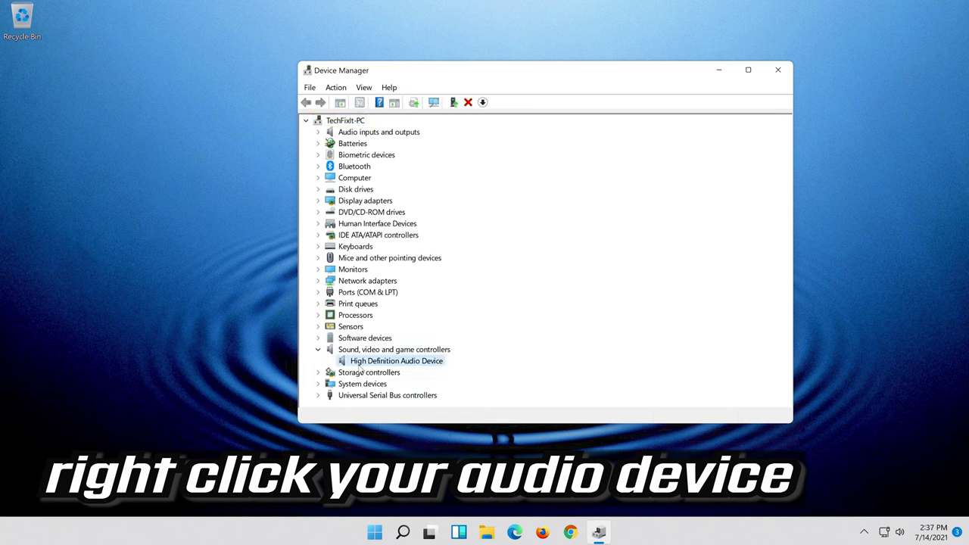
{"action": "right_click", "coordinate": [433, 367]}
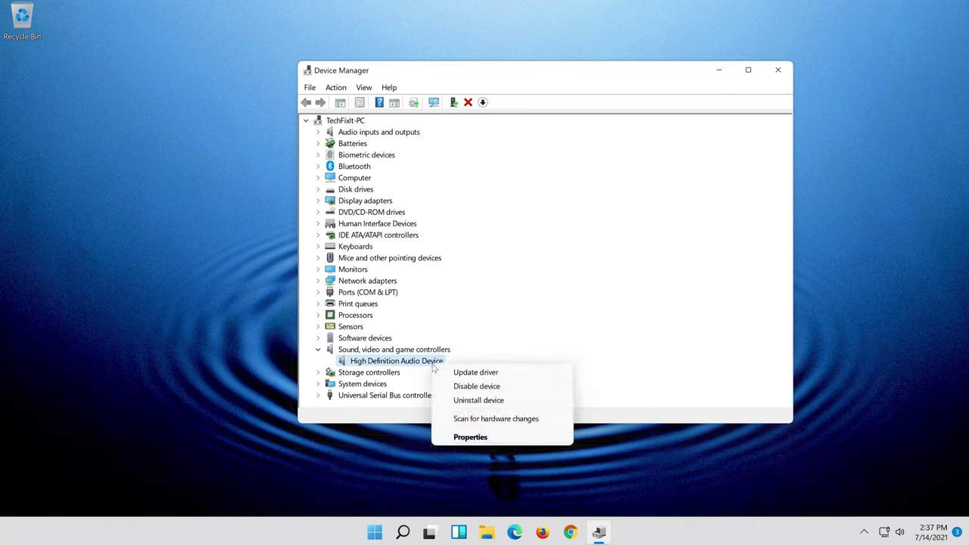
{"action": "left_click", "coordinate": [508, 437]}
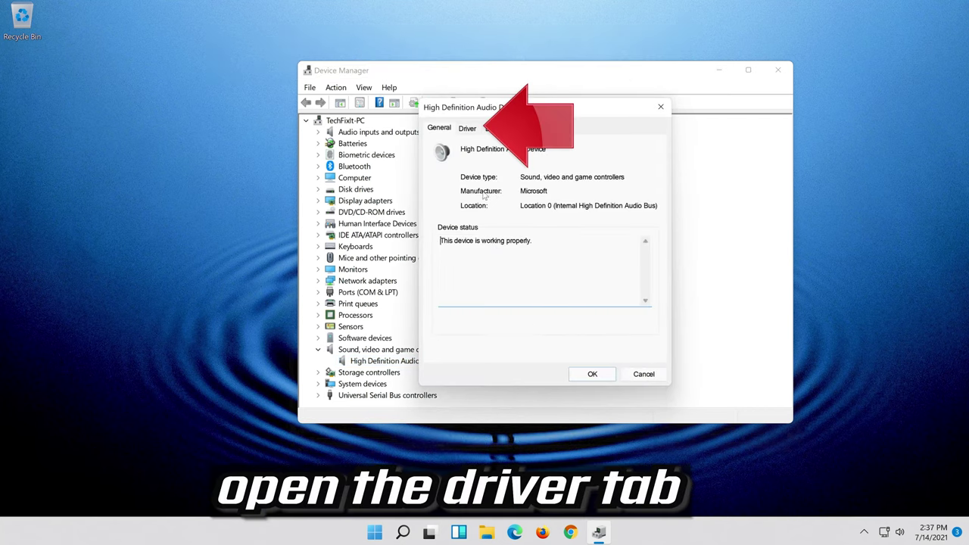
{"action": "left_click", "coordinate": [467, 130]}
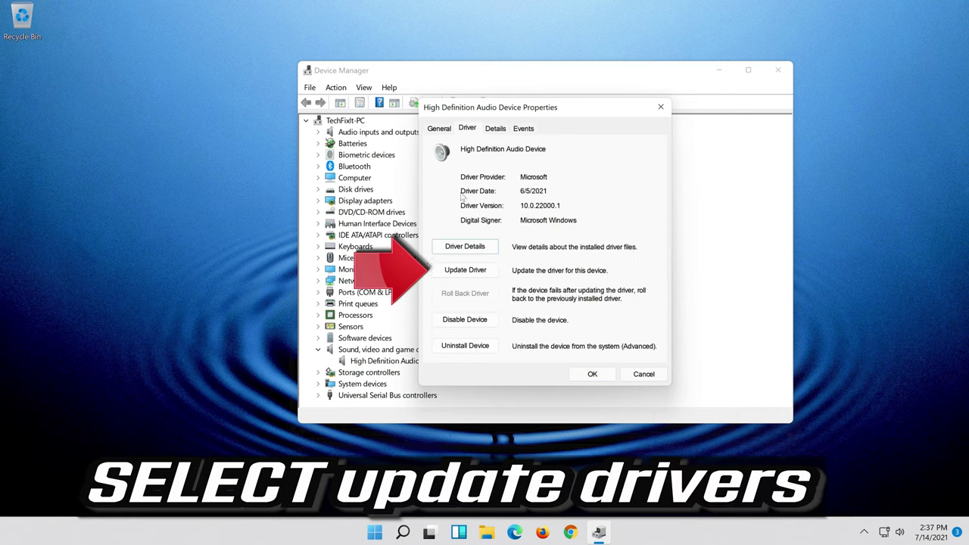
{"action": "left_click", "coordinate": [470, 276]}
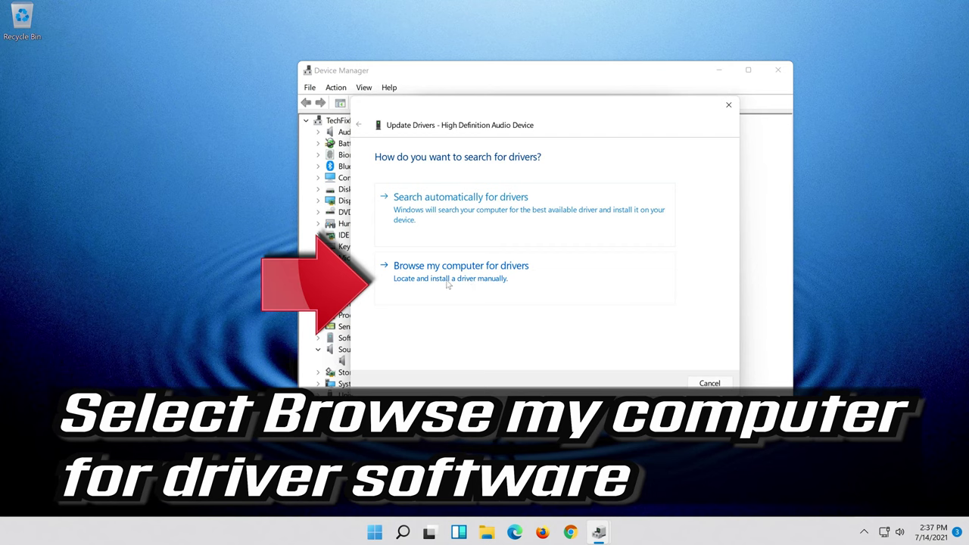
- Install High Definition Audio Device from the compatible driver list, accepting the warning, and close the wizard
{"action": "left_click", "coordinate": [521, 281]}
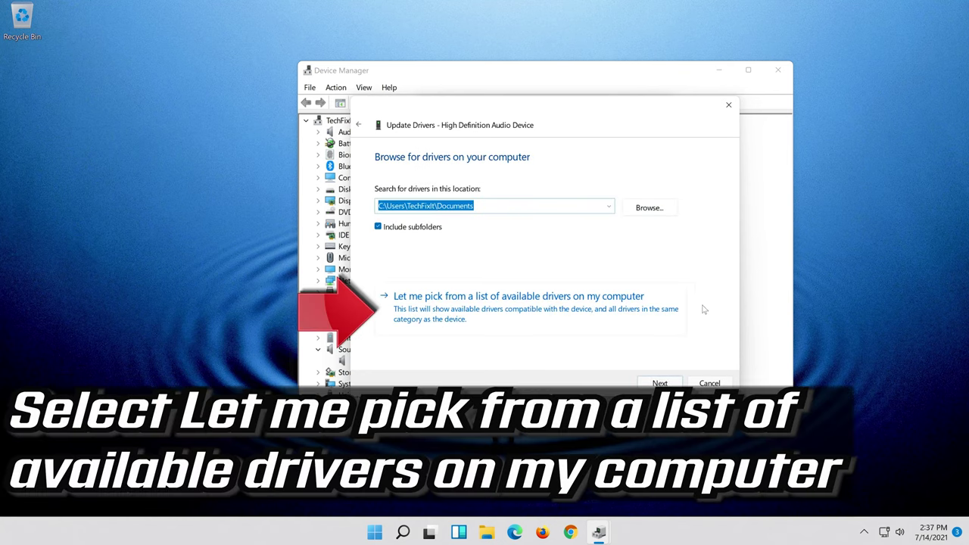
{"action": "left_click", "coordinate": [475, 319]}
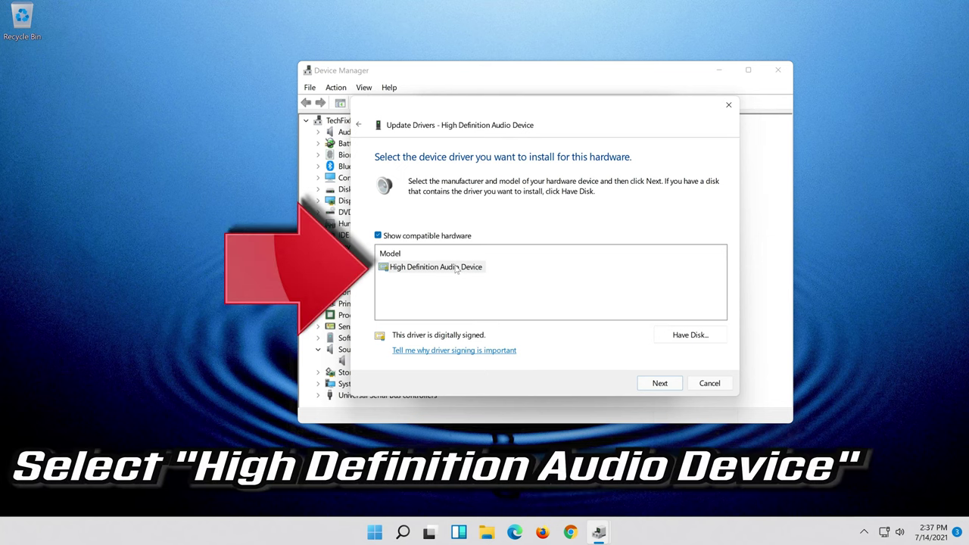
{"action": "left_click", "coordinate": [394, 267]}
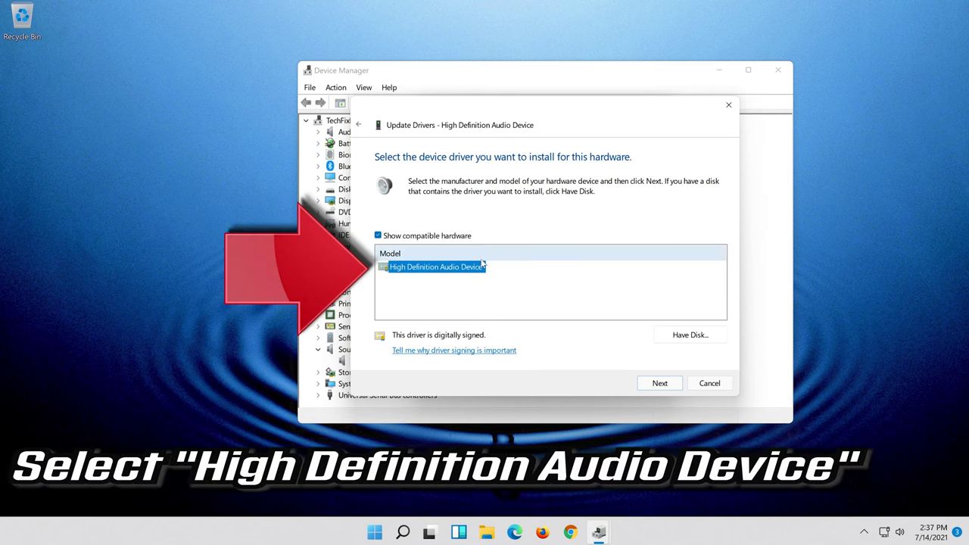
{"action": "left_click", "coordinate": [669, 390]}
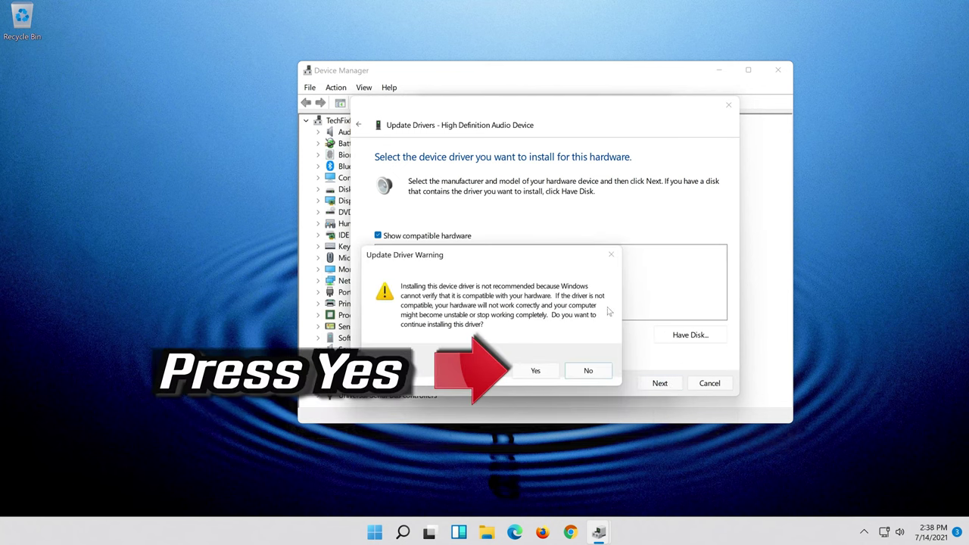
{"action": "left_click", "coordinate": [536, 370]}
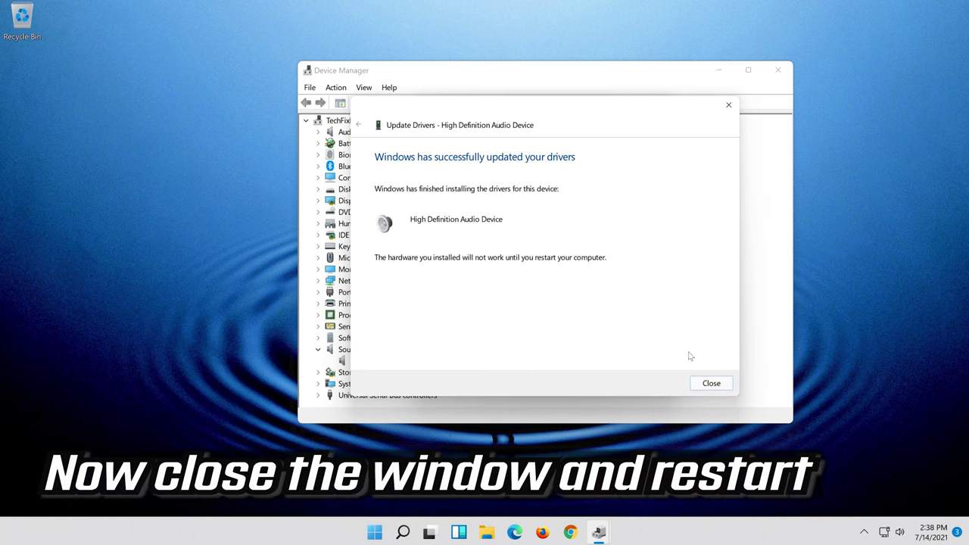
{"action": "left_click", "coordinate": [711, 382]}
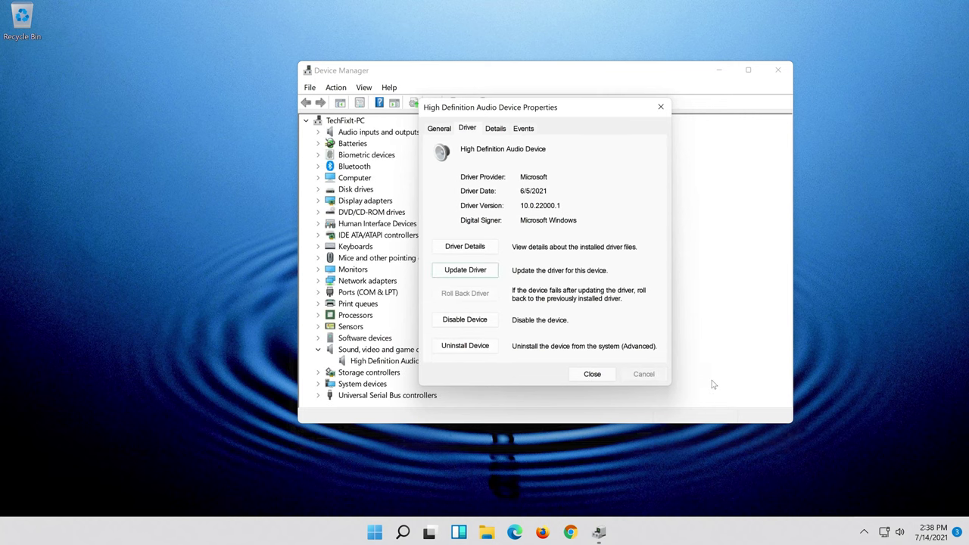
- Close the audio device's Properties and accept the System Settings Change prompt to restart
{"action": "left_click", "coordinate": [592, 374]}
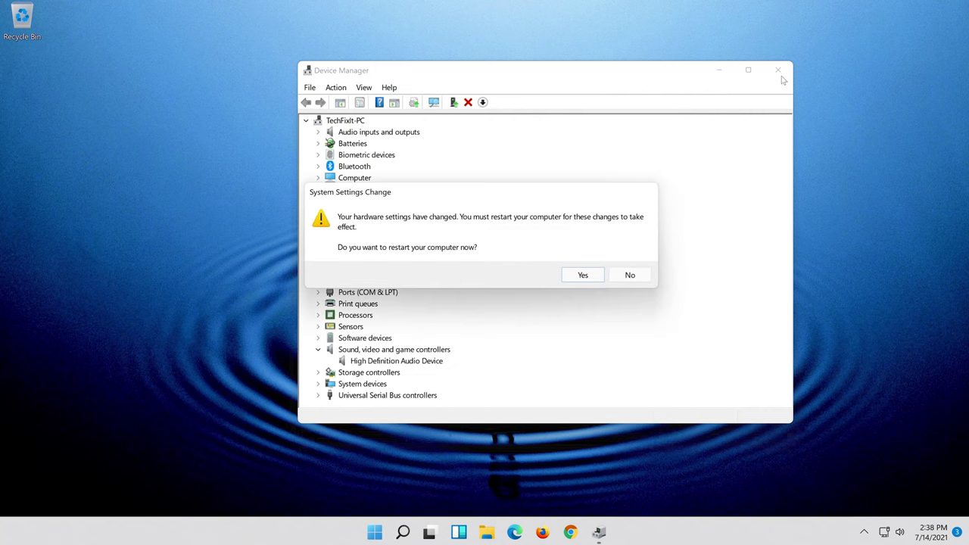
{"action": "left_click", "coordinate": [583, 275]}
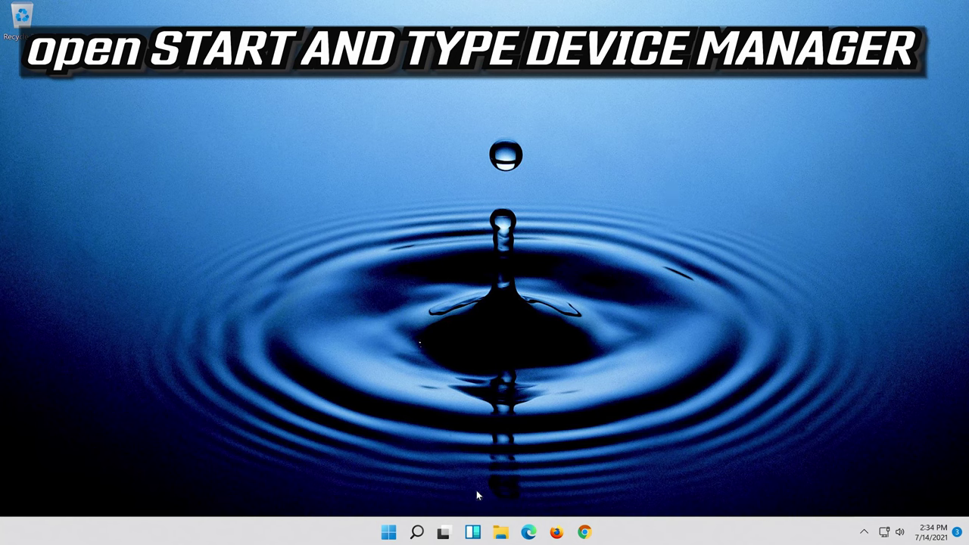
- Search the taskbar for 'device manager' and pick the Device Manager best match
{"action": "left_click", "coordinate": [411, 534]}
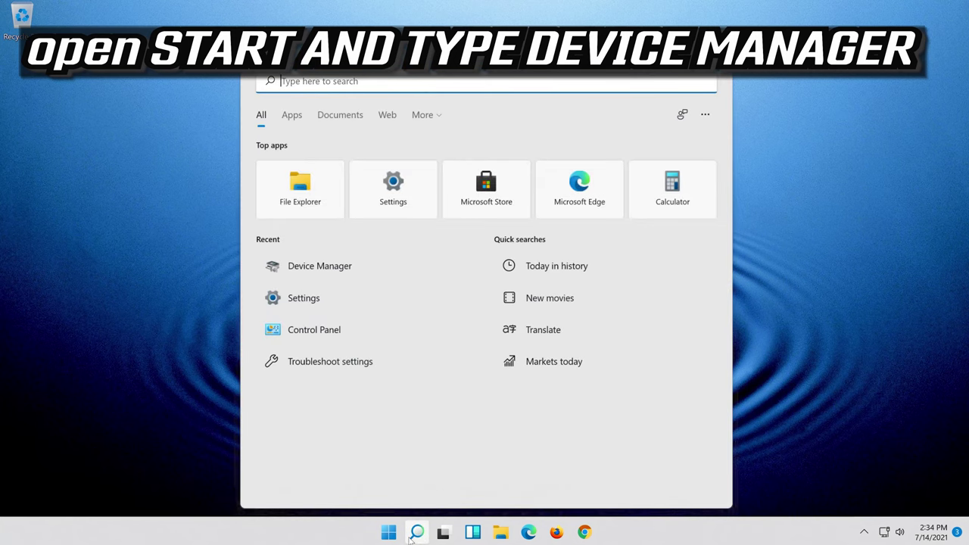
{"action": "type", "text": "device mana"}
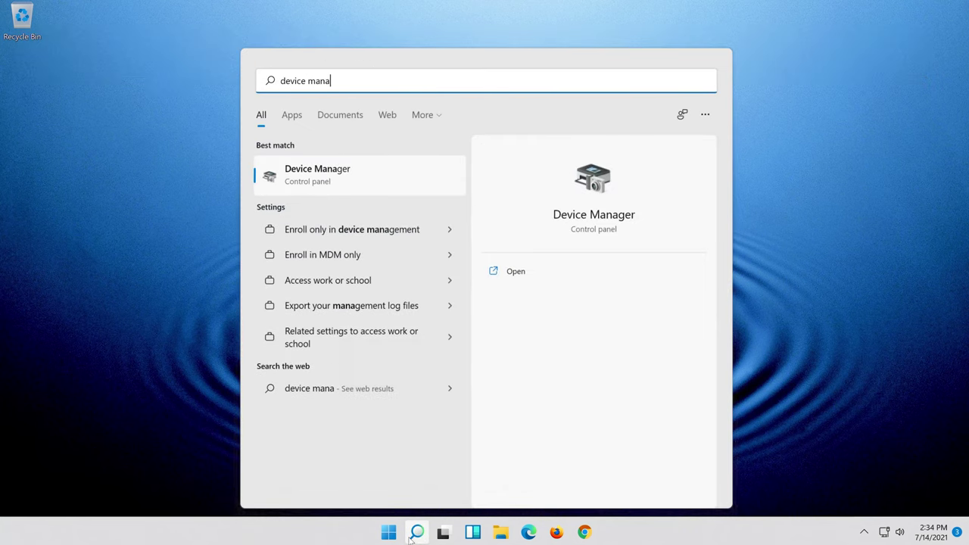
{"action": "type", "text": "ger"}
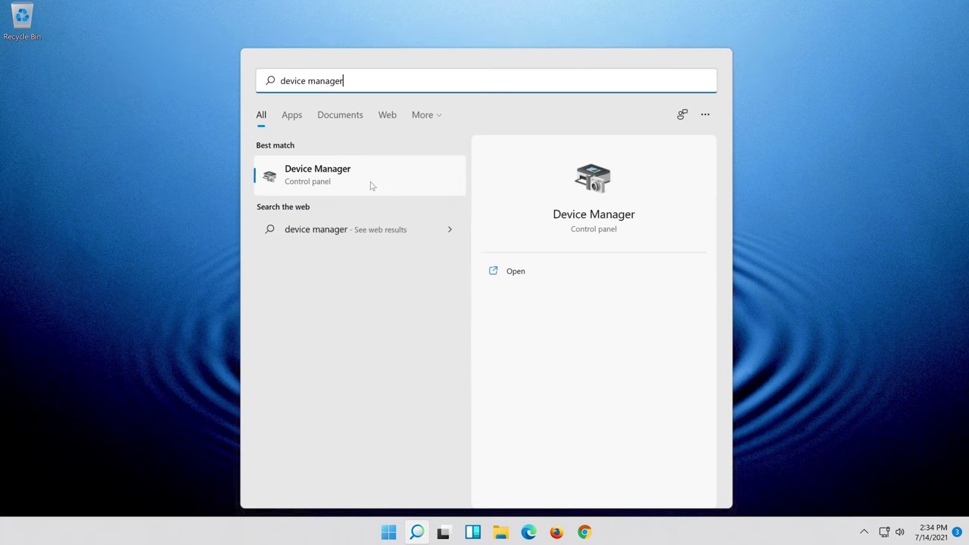
{"action": "left_click", "coordinate": [336, 178]}
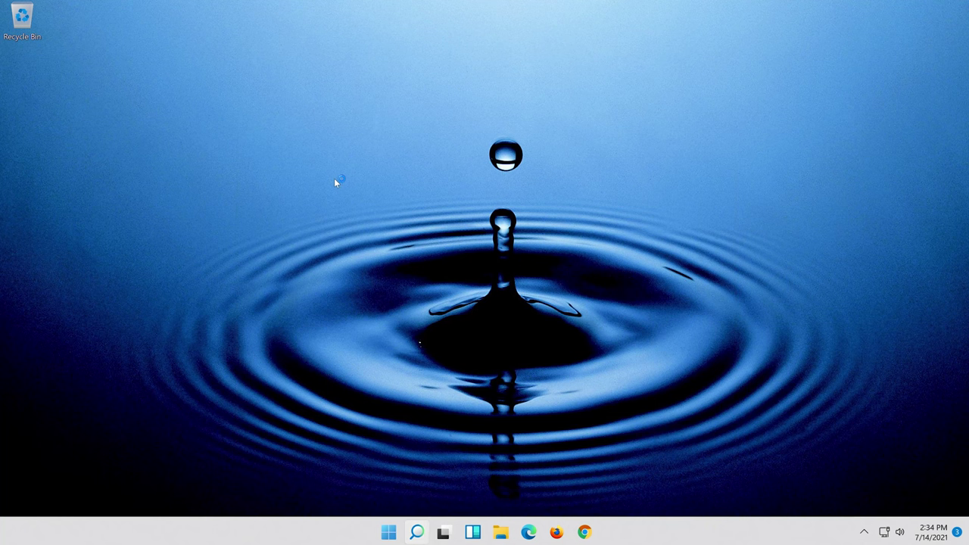
- From the High Definition Audio Device's Properties Driver tab, choose Uninstall Device
{"action": "left_click_drag", "start_coordinate": [173, 114], "coordinate": [388, 120]}
{"action": "scroll", "coordinate": [501, 271], "scroll_direction": "down", "scroll_amount": 2}
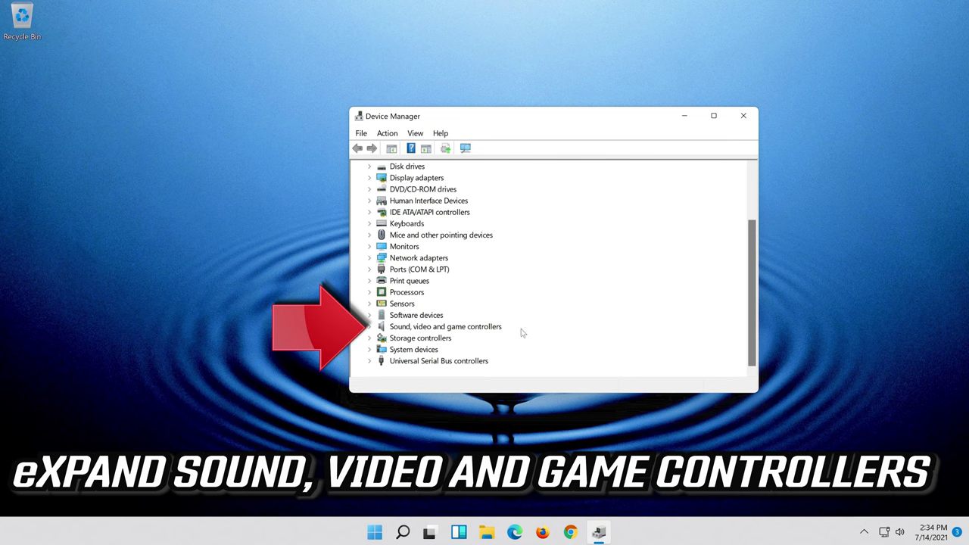
{"action": "left_click", "coordinate": [370, 327]}
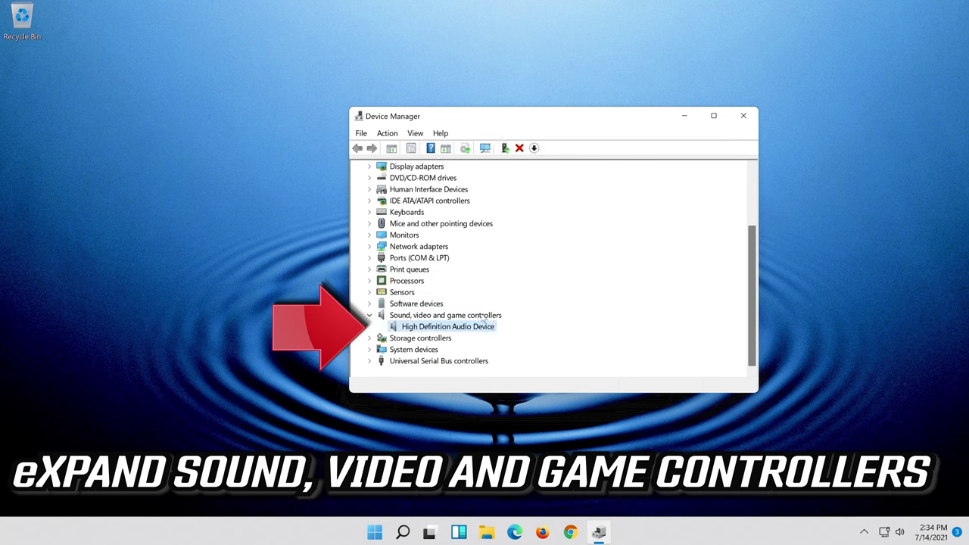
{"action": "right_click", "coordinate": [447, 330]}
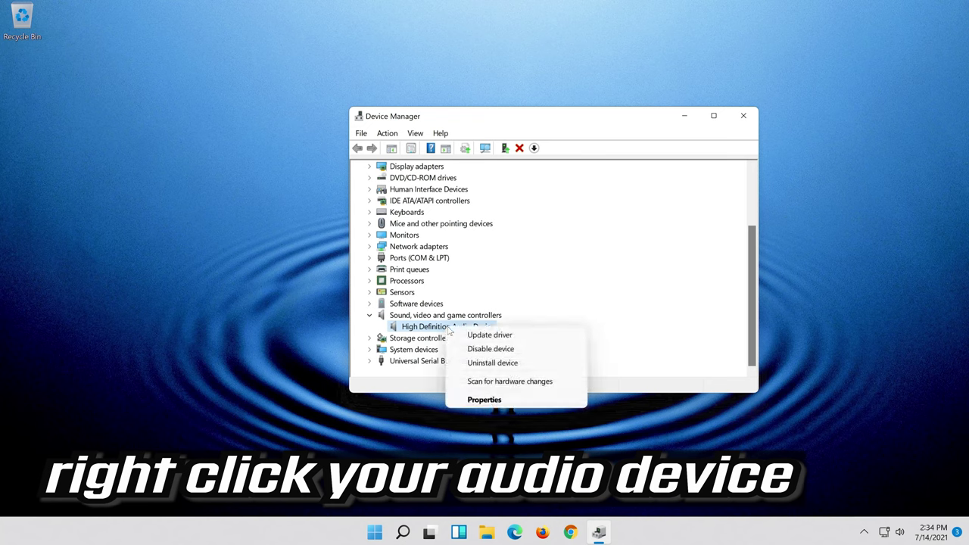
{"action": "left_click", "coordinate": [496, 401]}
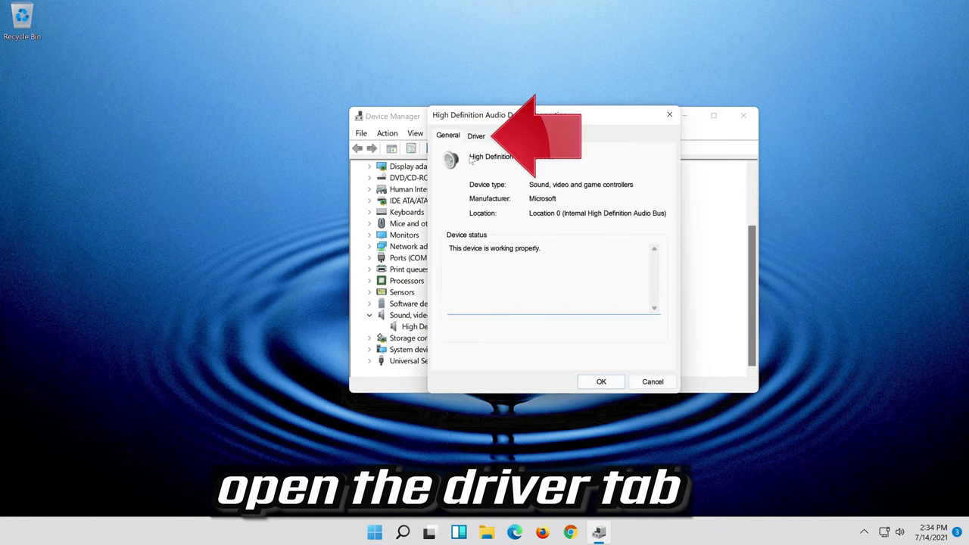
{"action": "left_click", "coordinate": [471, 140]}
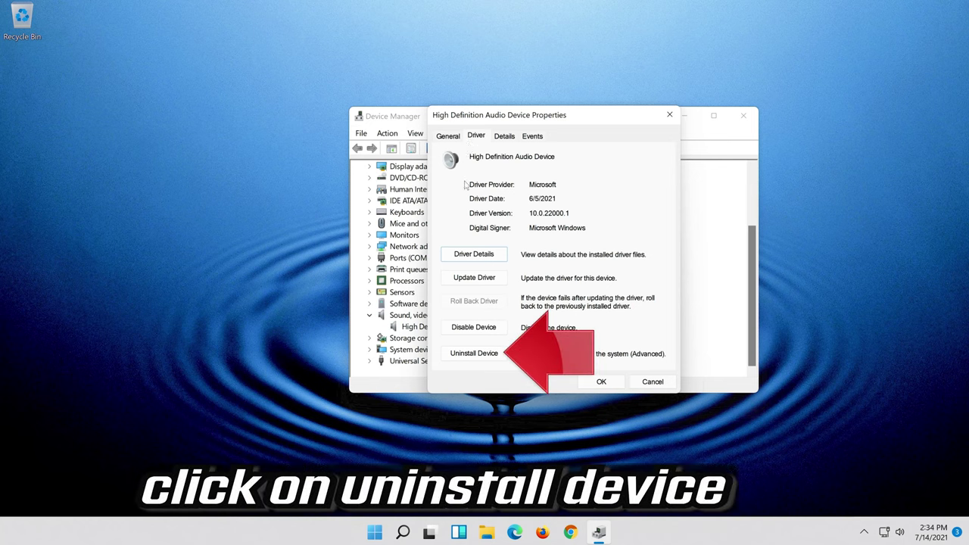
{"action": "left_click", "coordinate": [479, 359]}
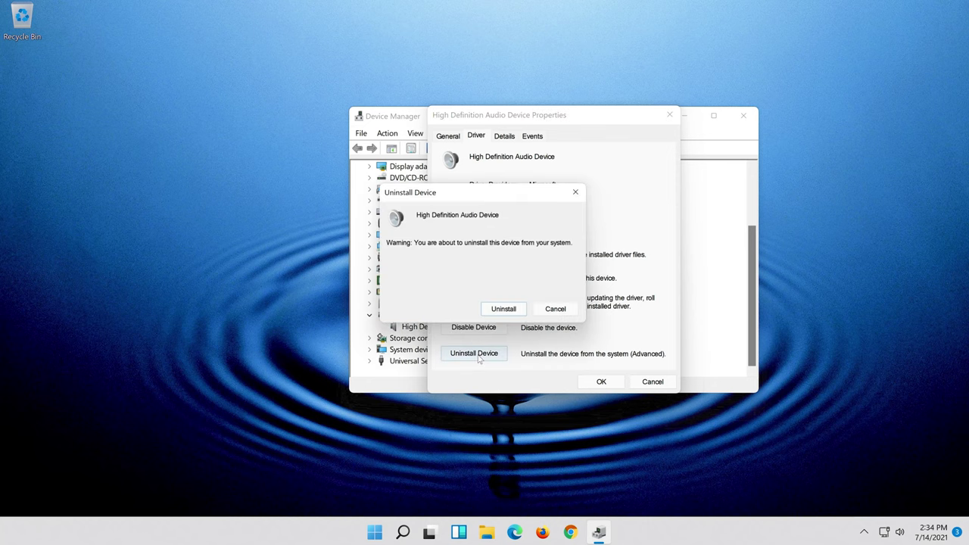